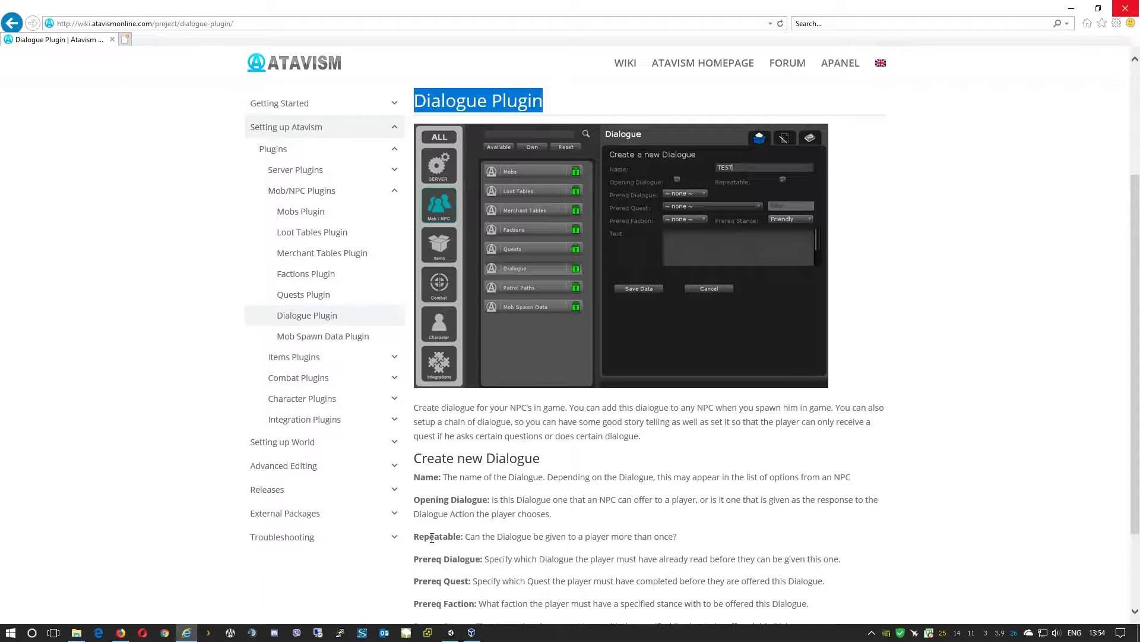
Open the Mob/NPC Dialogue plugin, check the edit tab, then return to the create form.
left_click(453, 635)
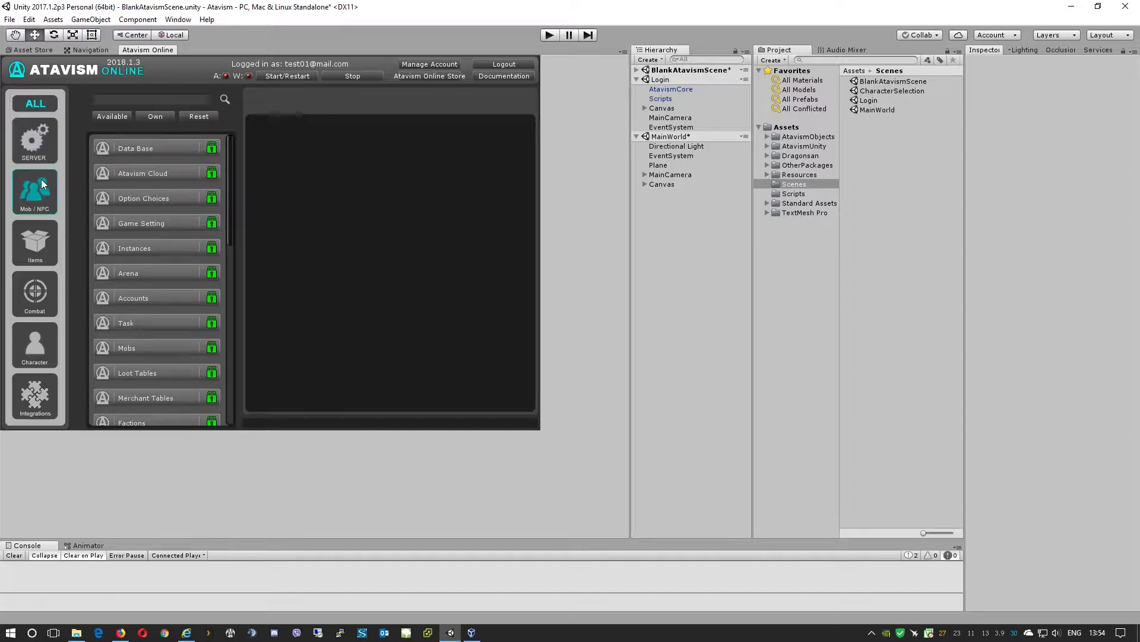
left_click(38, 194)
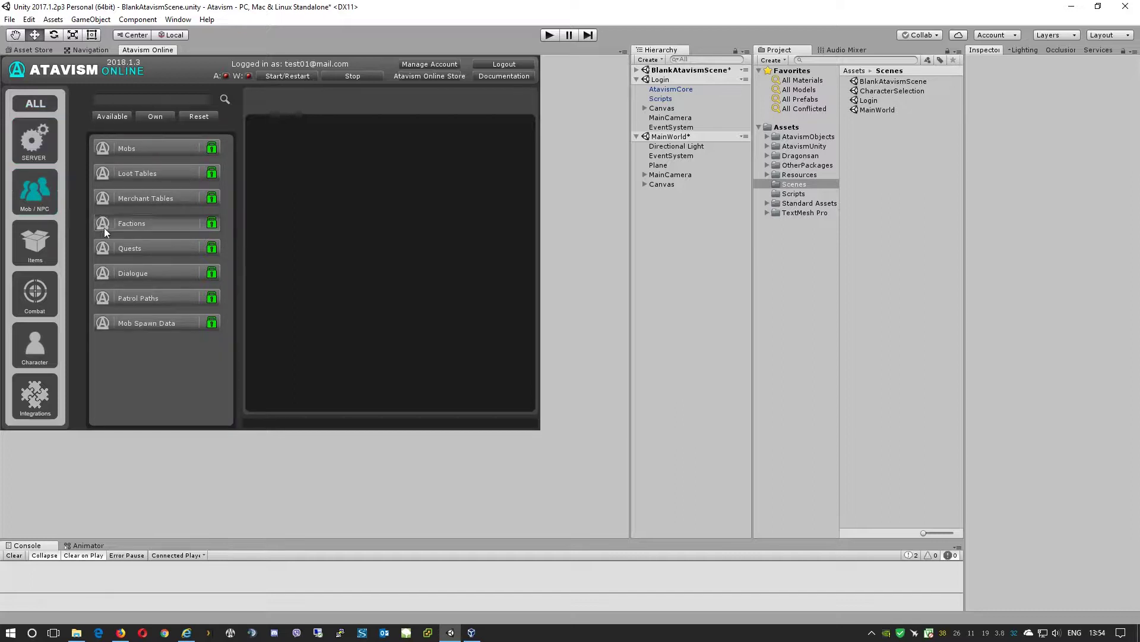
left_click(145, 272)
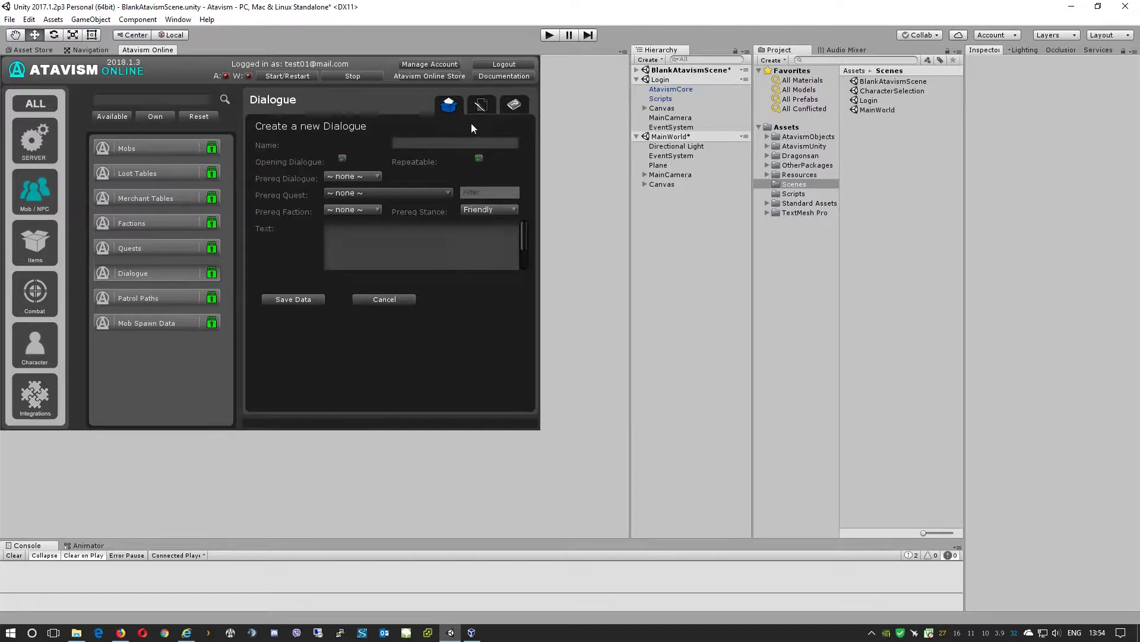
left_click(484, 108)
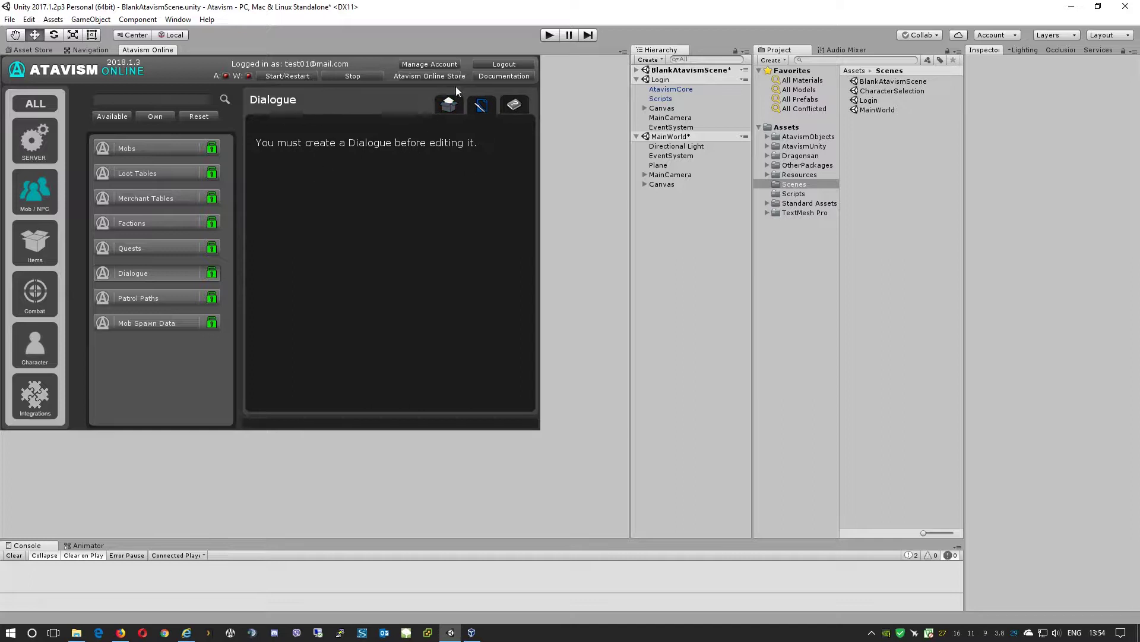
left_click(448, 105)
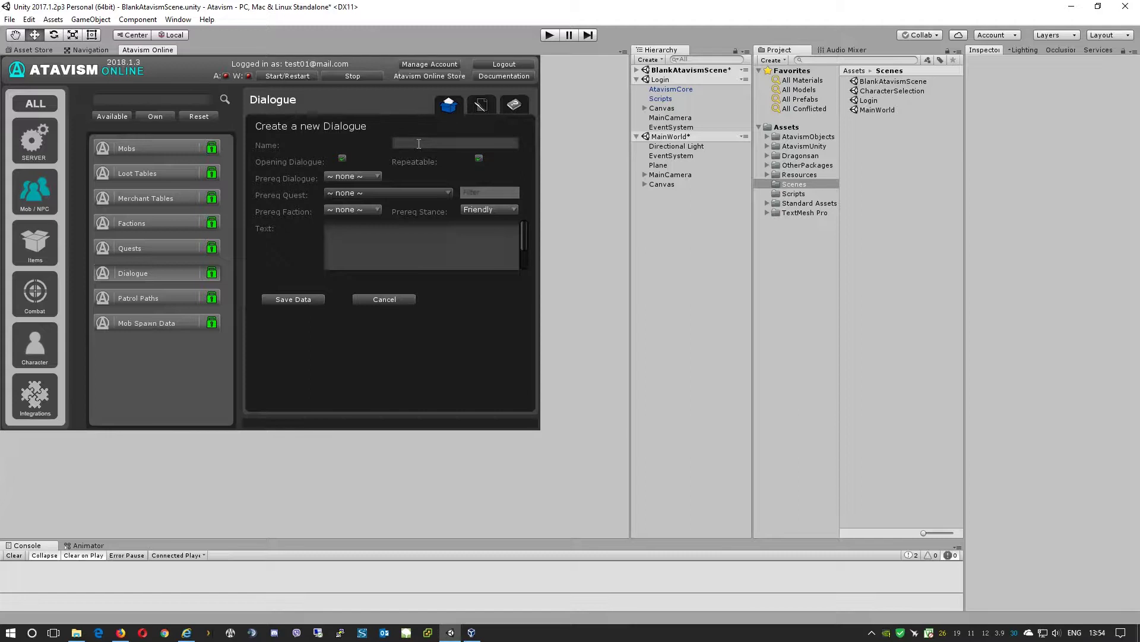
Enter 'Welcome' as the new dialogue's name.
type("Welcome")
Keep Prereq Dialogue at none and set Prereq Quest to 1:Example Quest.
left_click(355, 177)
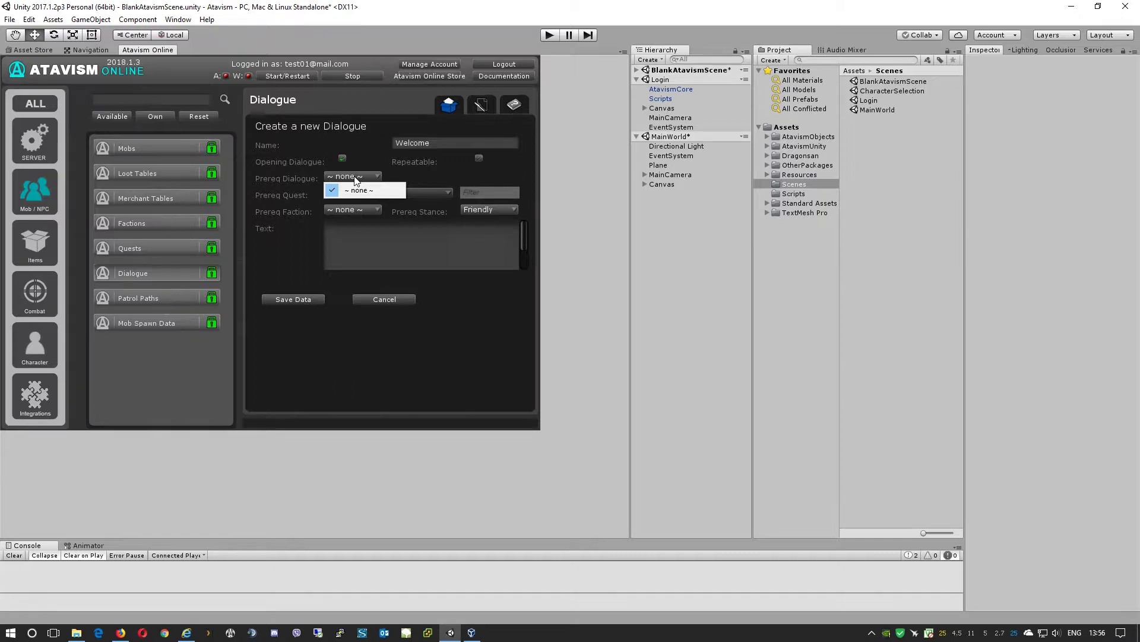
left_click(456, 167)
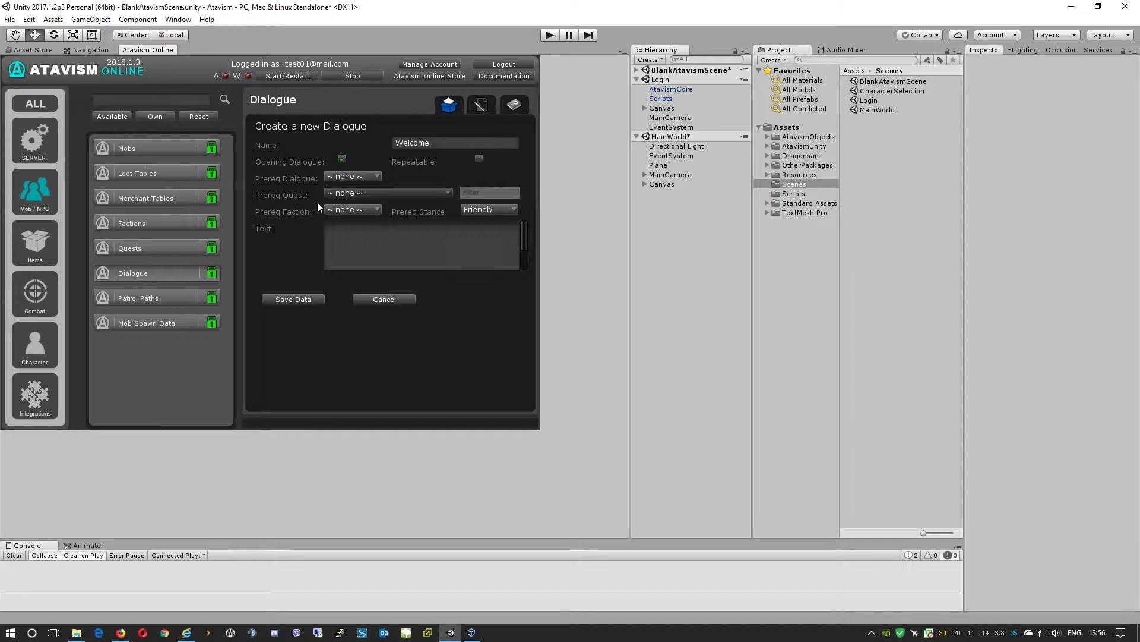
left_click(376, 193)
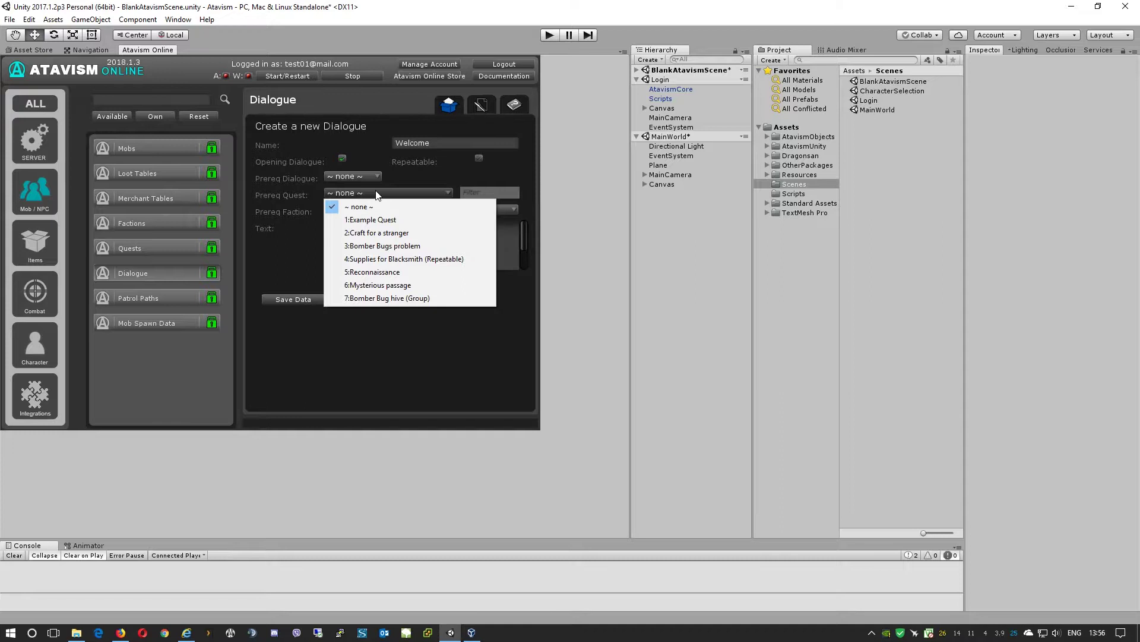
left_click(391, 221)
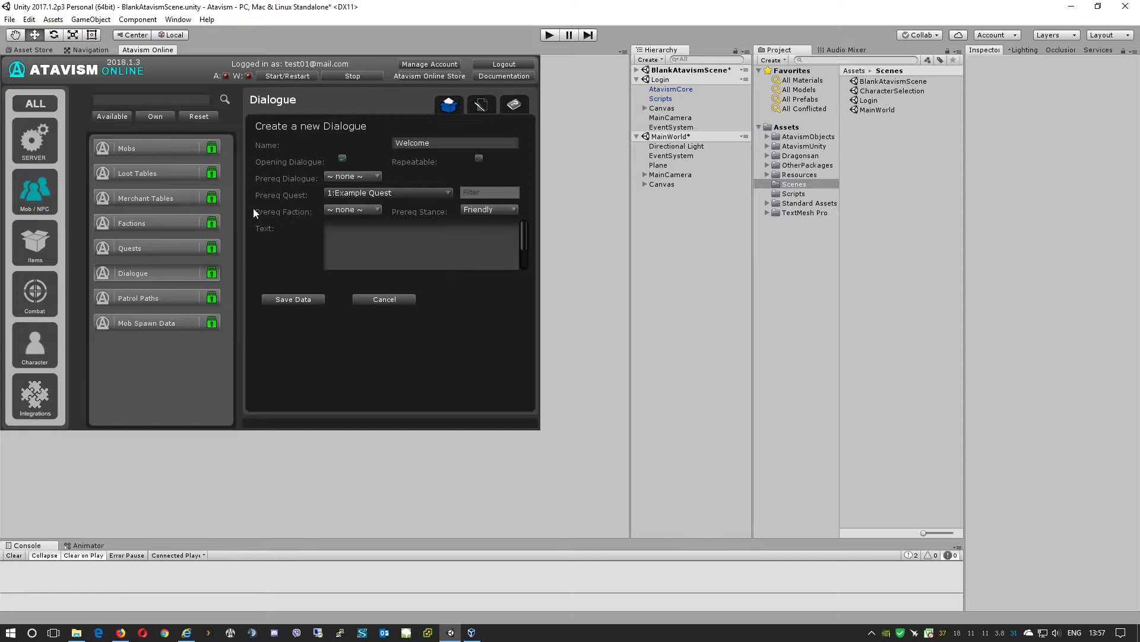
Set Prereq Faction to 3:Friendly and Prereq Stance to Neutral.
left_click(353, 210)
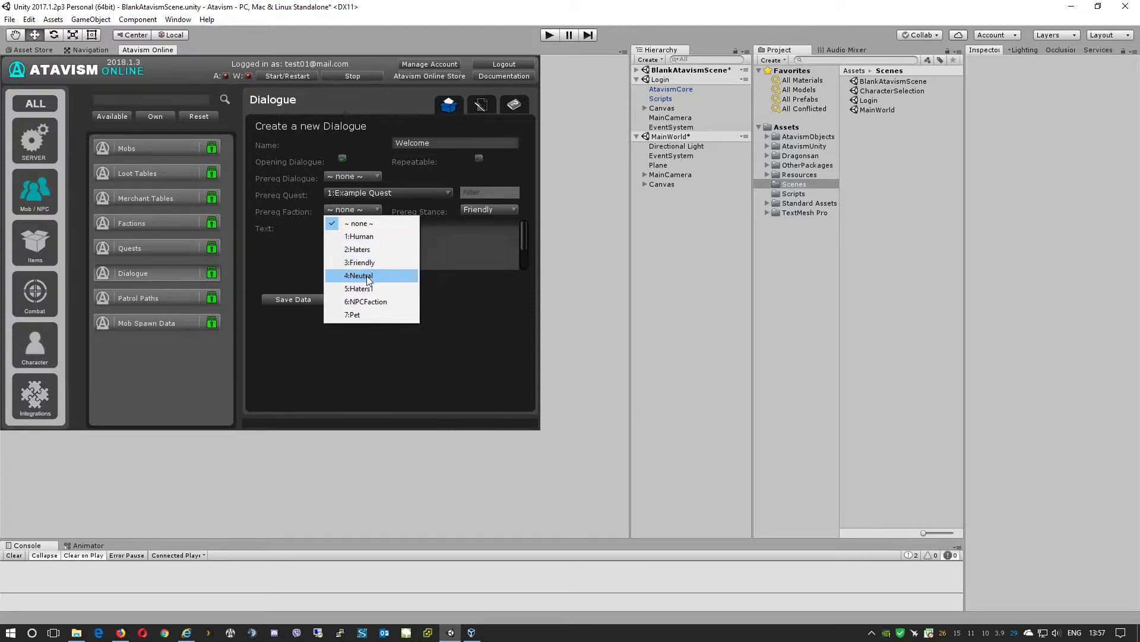
left_click(373, 259)
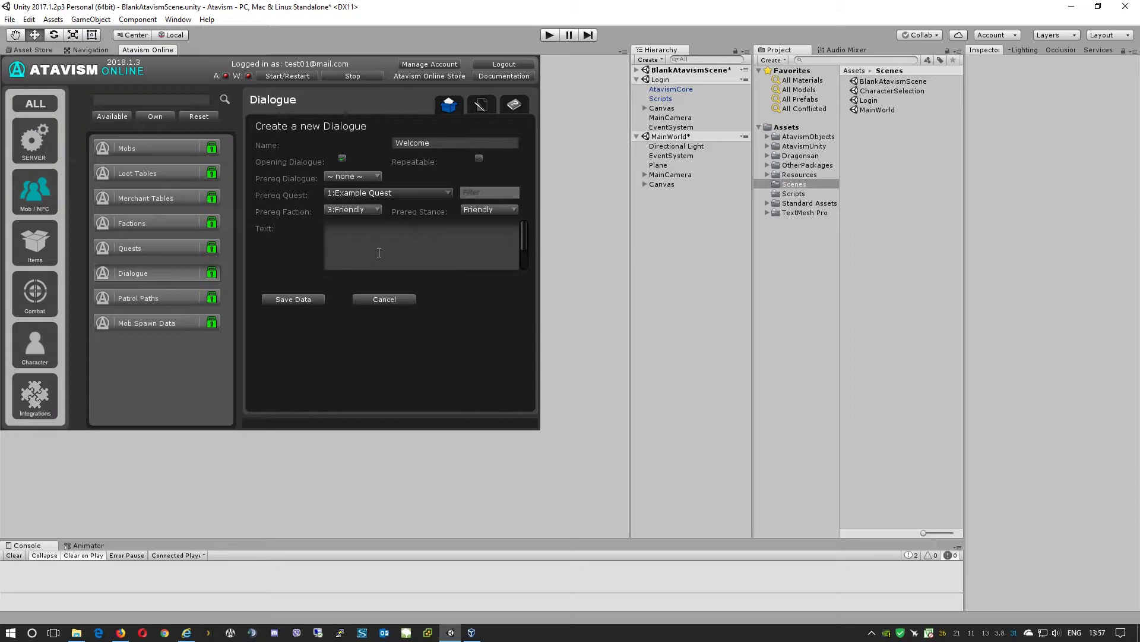
left_click(484, 209)
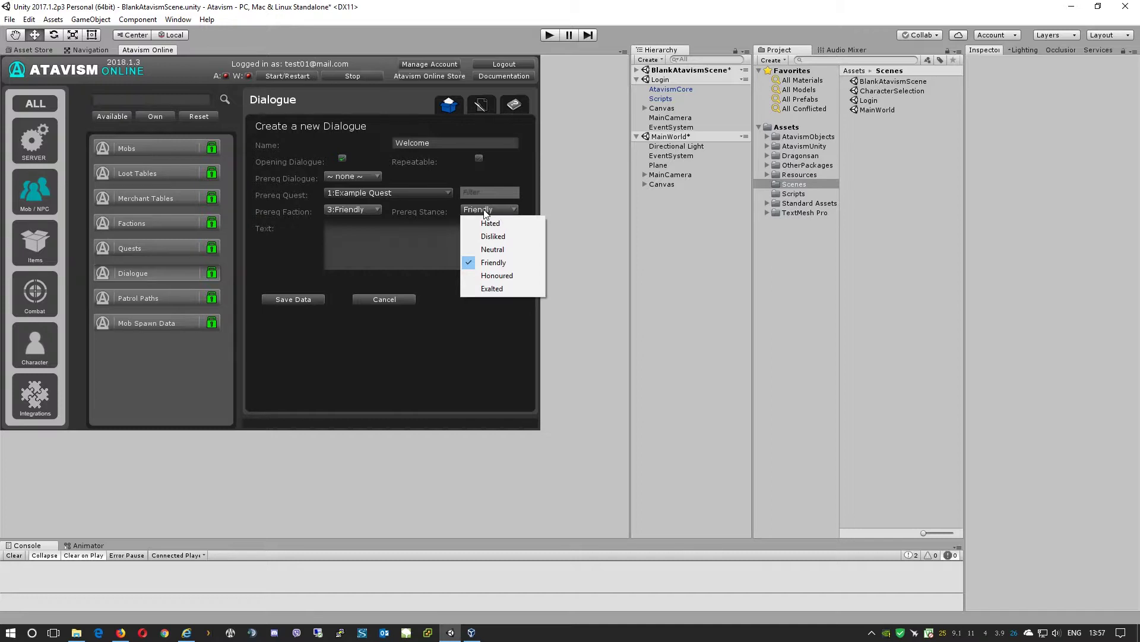
left_click(498, 250)
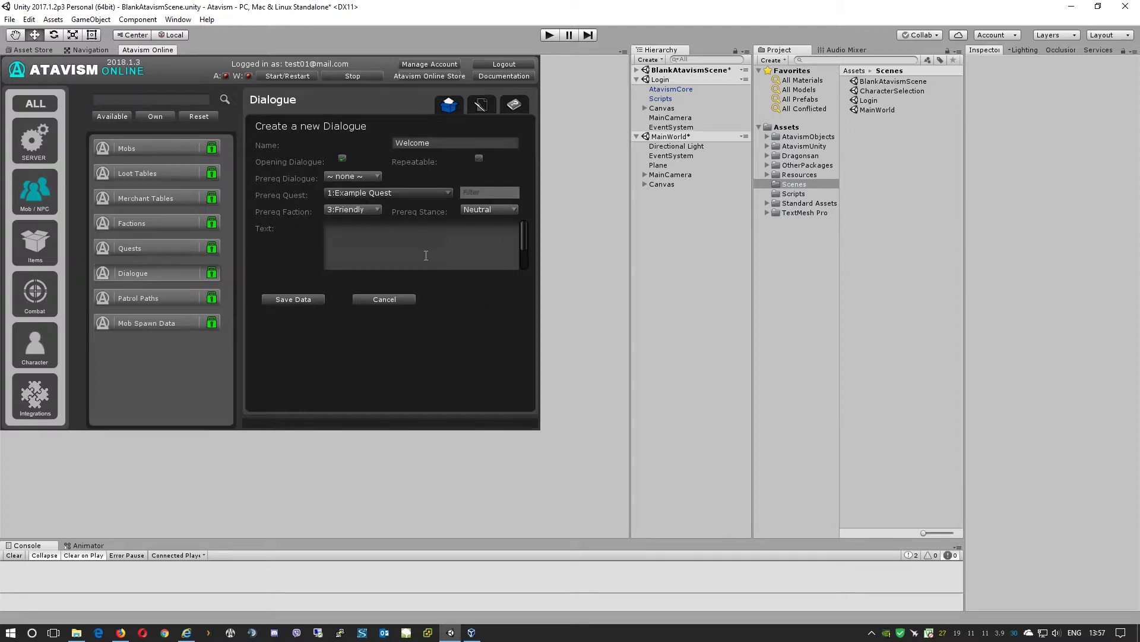
Enter 'Some welcome text' as the dialogue text and save the data.
type("Some welcome text")
left_click(312, 301)
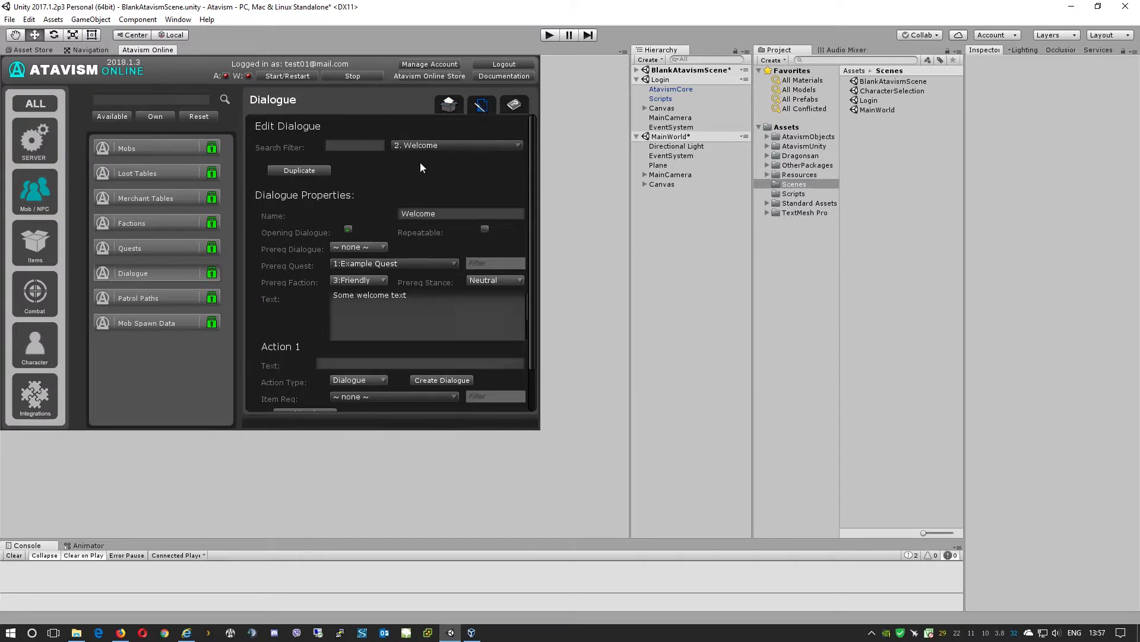
Review the saved dialogues list, then switch to the create tab's empty Name field.
left_click(454, 146)
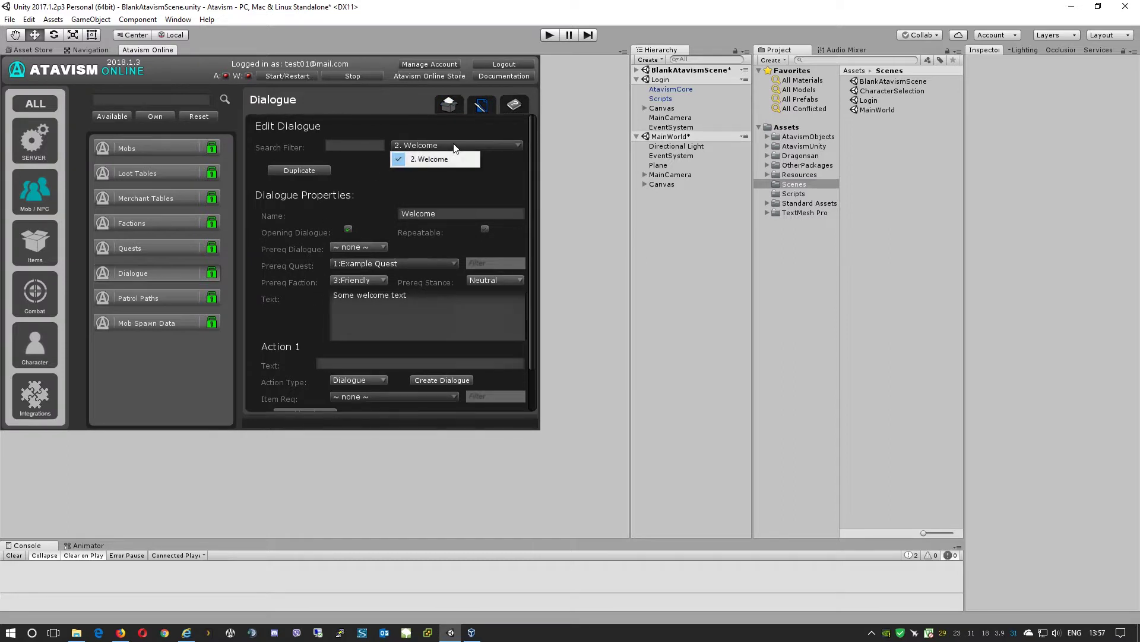
left_click(490, 177)
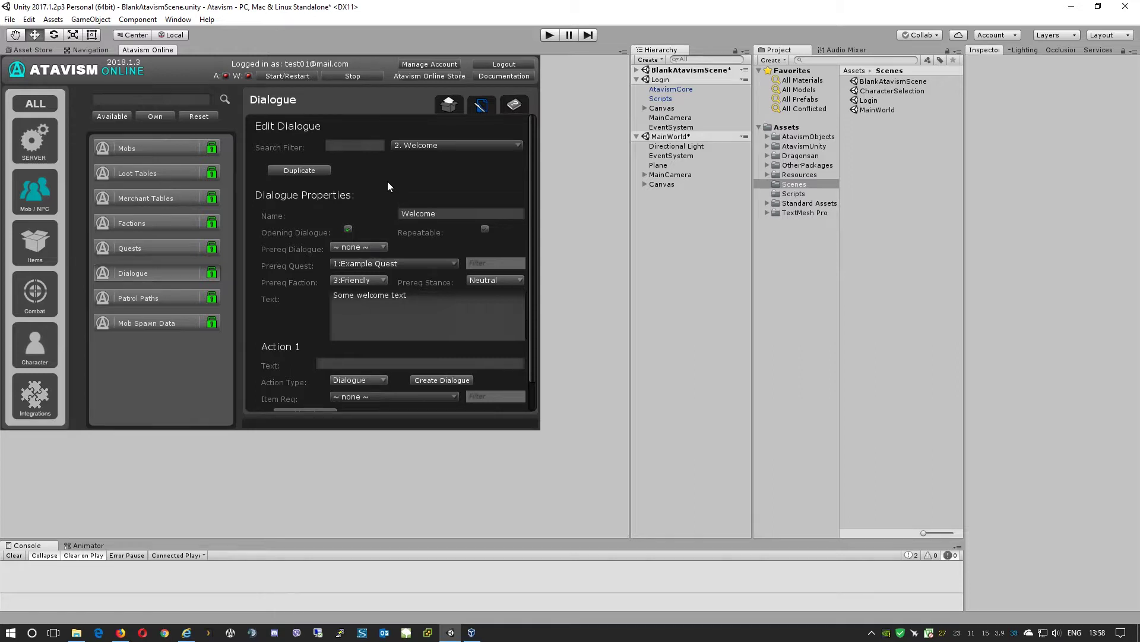
scroll(387, 186, "down", 2)
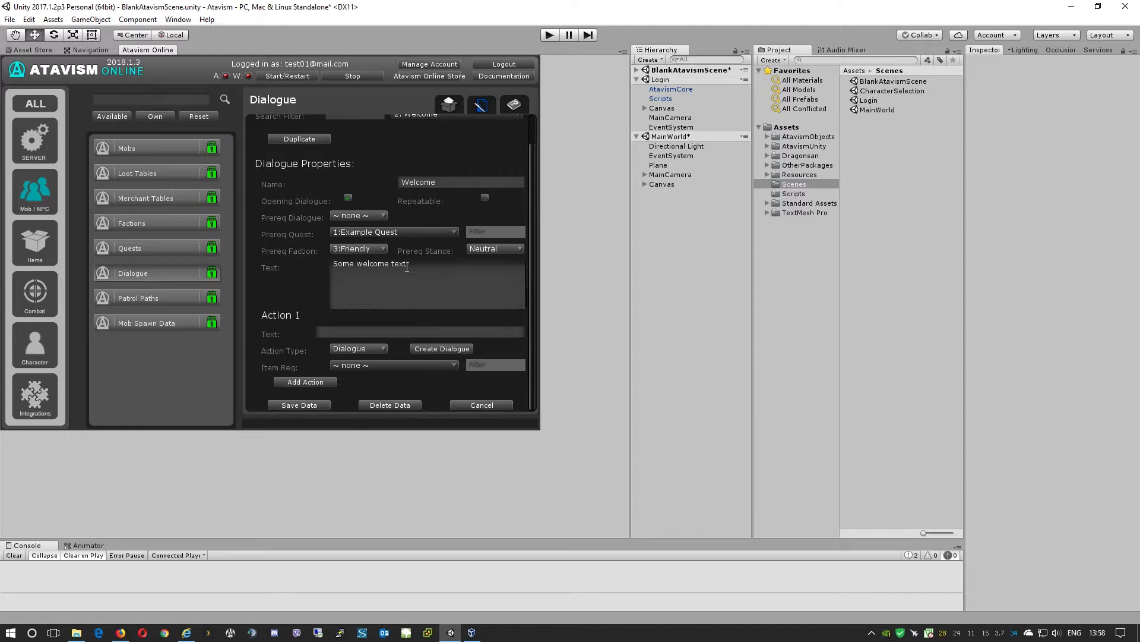
scroll(487, 166, "up", 2)
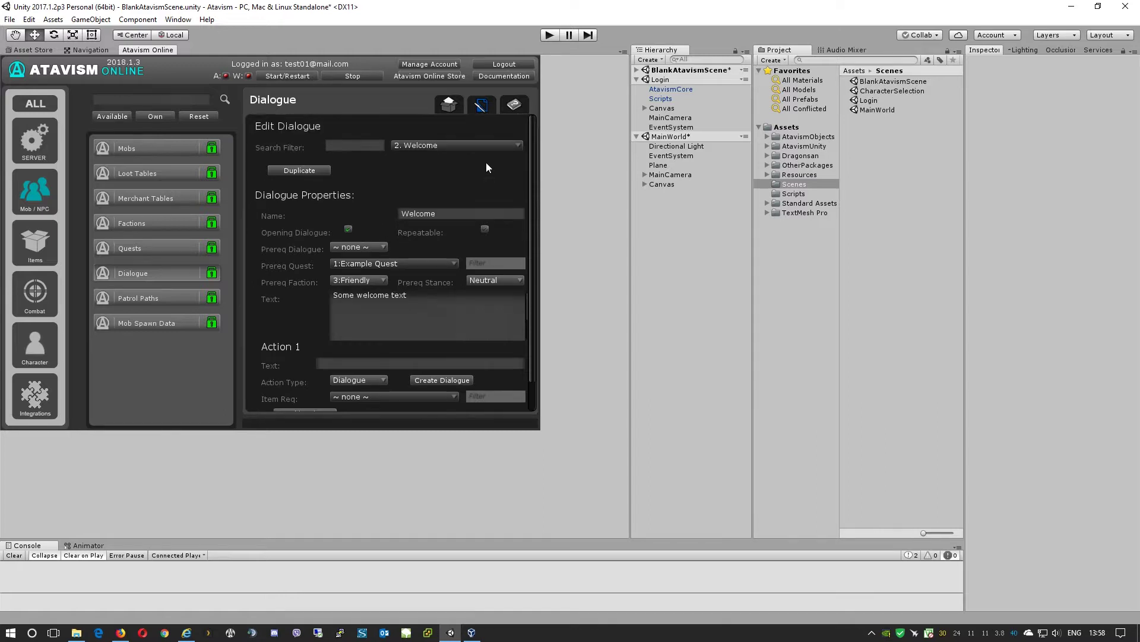
left_click(450, 105)
left_click(406, 144)
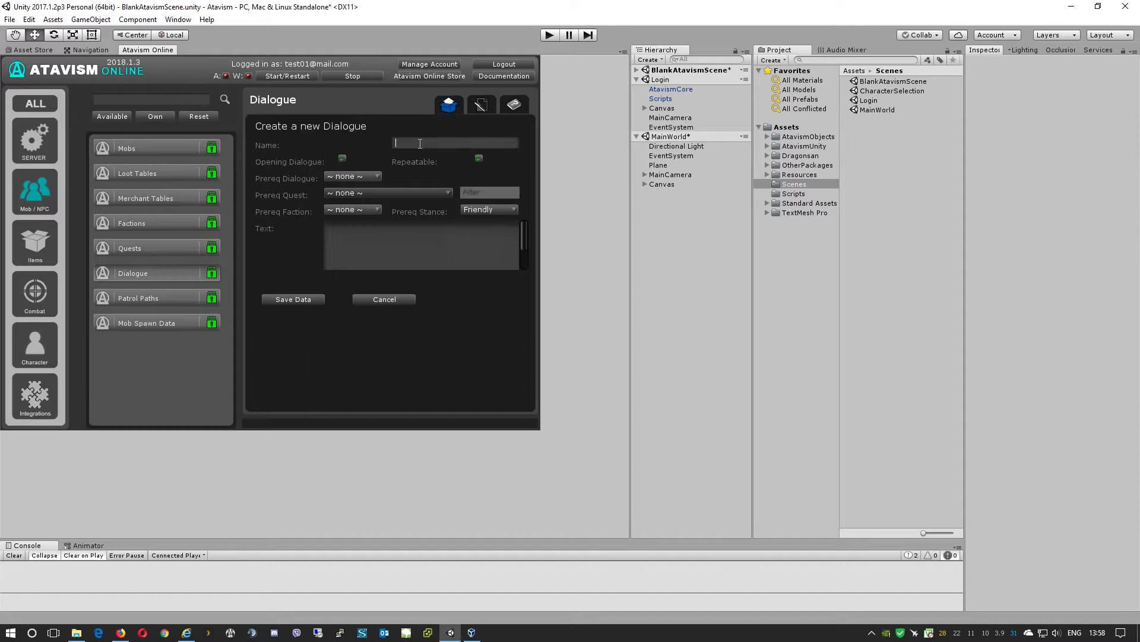
Name it 'I have quest', untick Opening Dialogue, require 2:Welcome, keep Prereq Quest none.
type("Ihave")
type(" a")
left_click(356, 177)
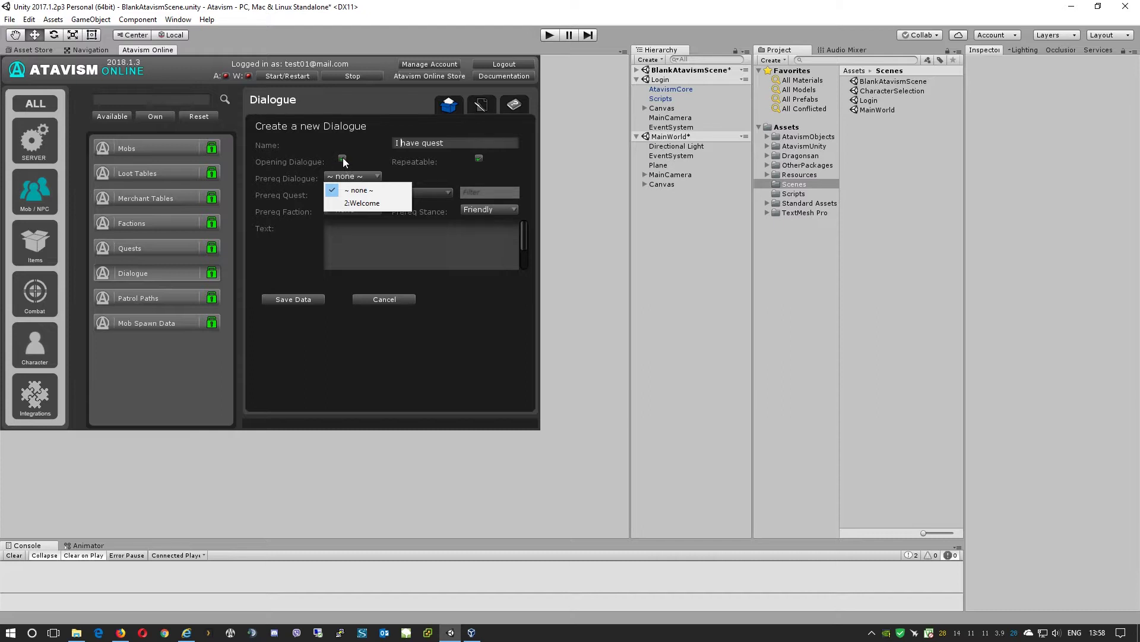
left_click(343, 158)
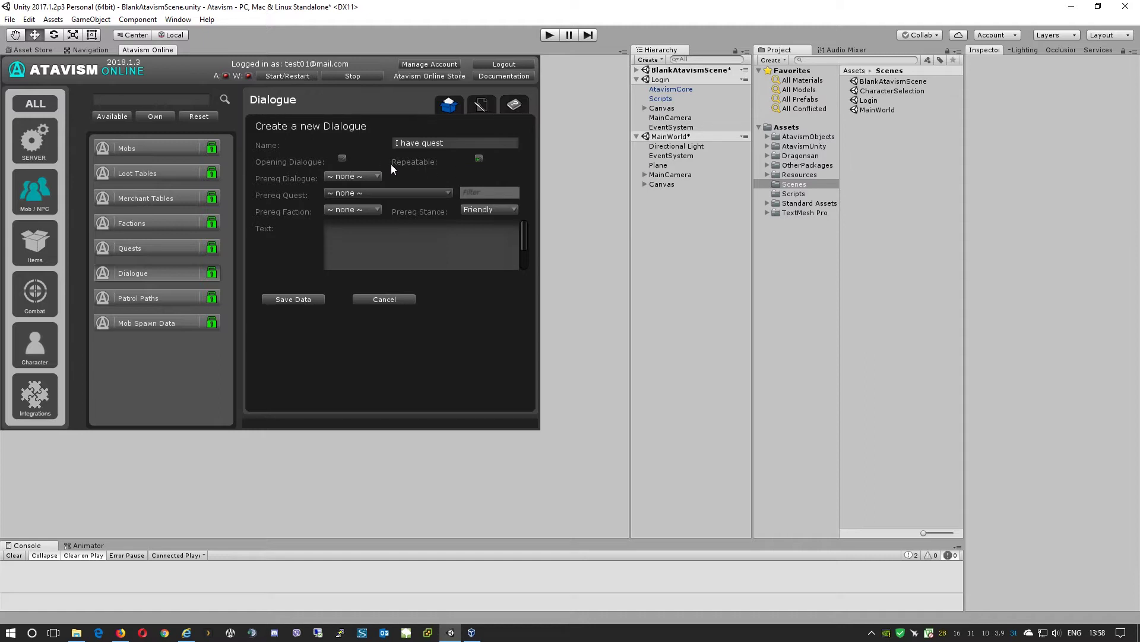
left_click(342, 176)
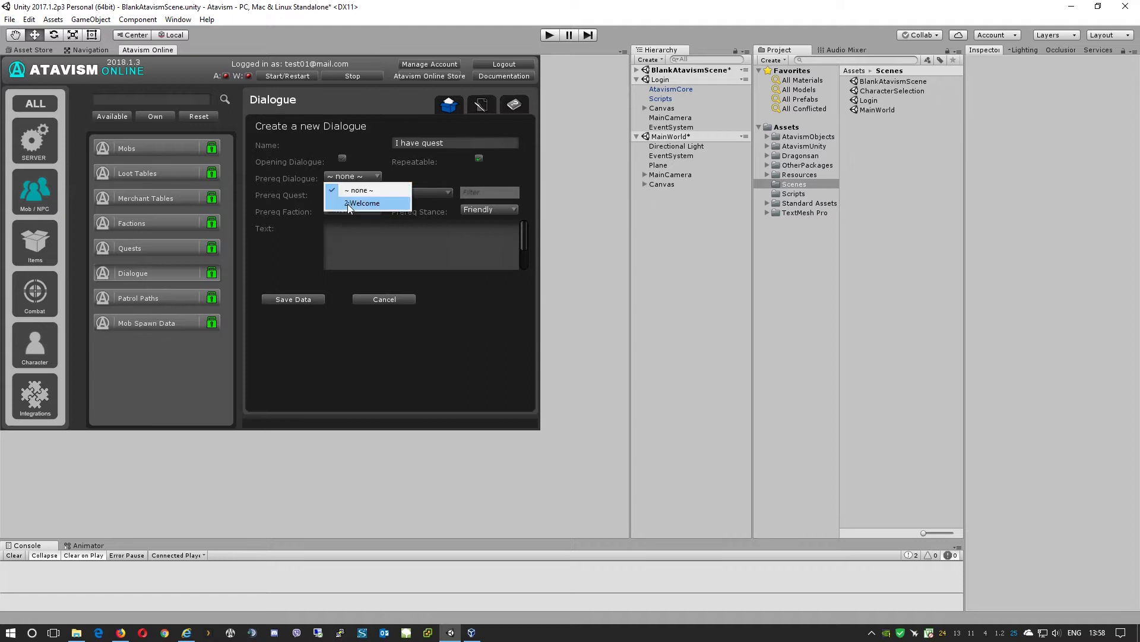
left_click(347, 203)
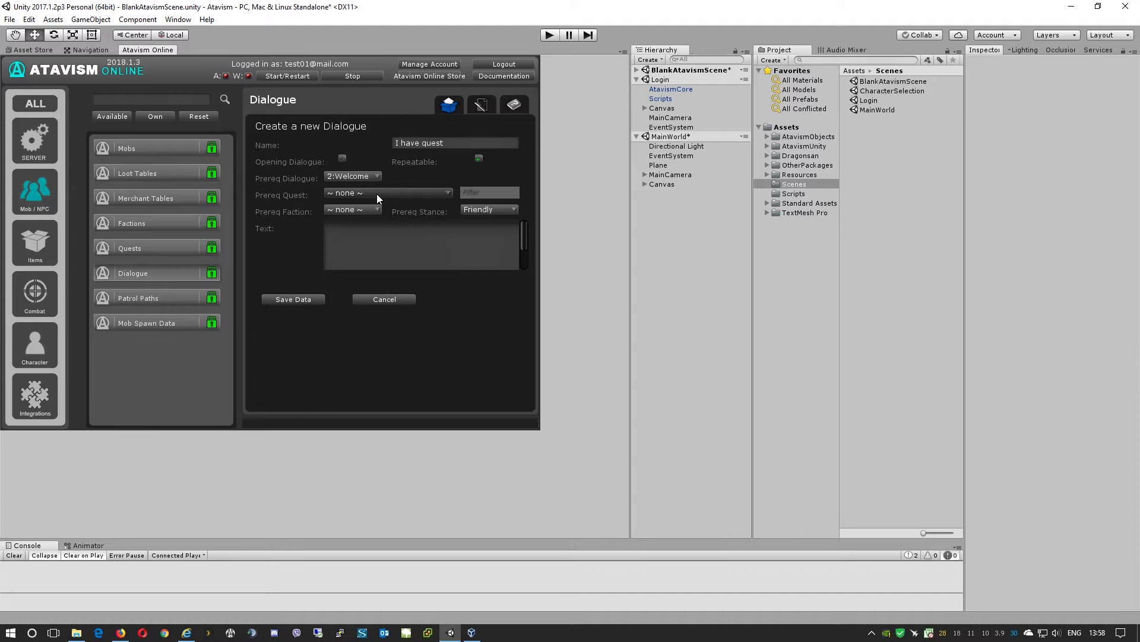
left_click(376, 192)
left_click(353, 206)
Complete the text 'We have some quest for you', save, and confirm both dialogues are listed.
type("t for you")
left_click(300, 300)
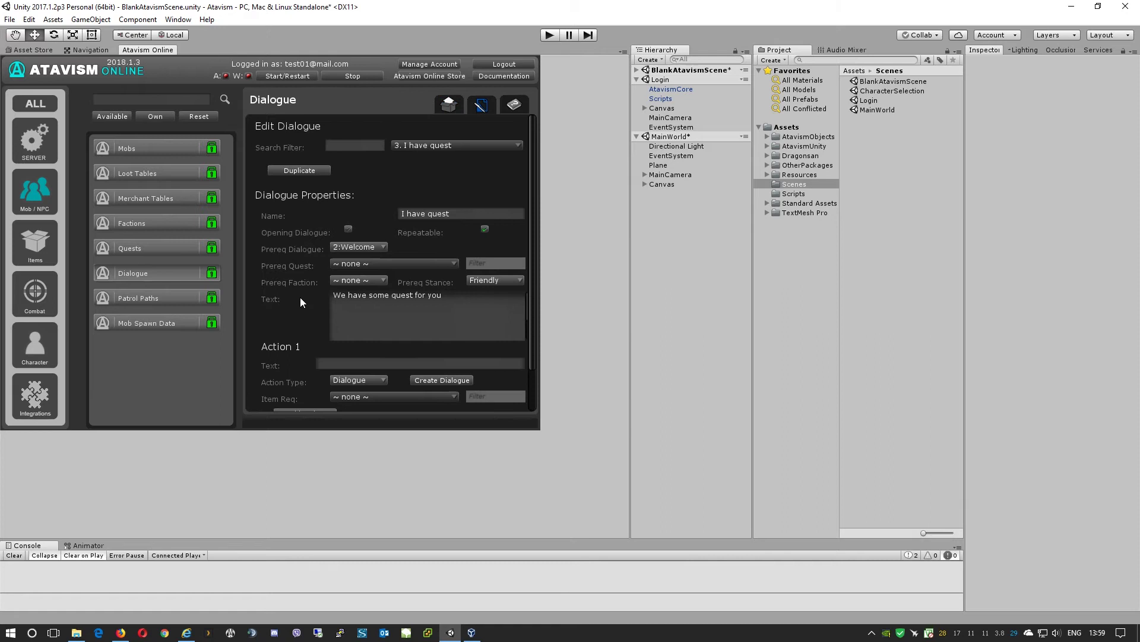
left_click(468, 146)
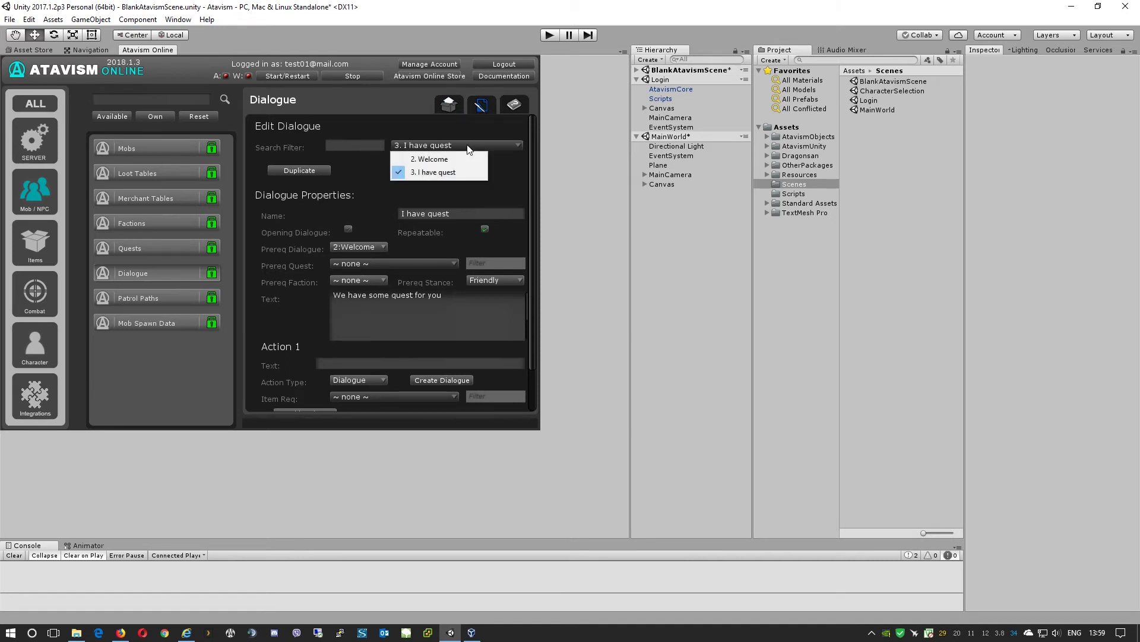
left_click(424, 173)
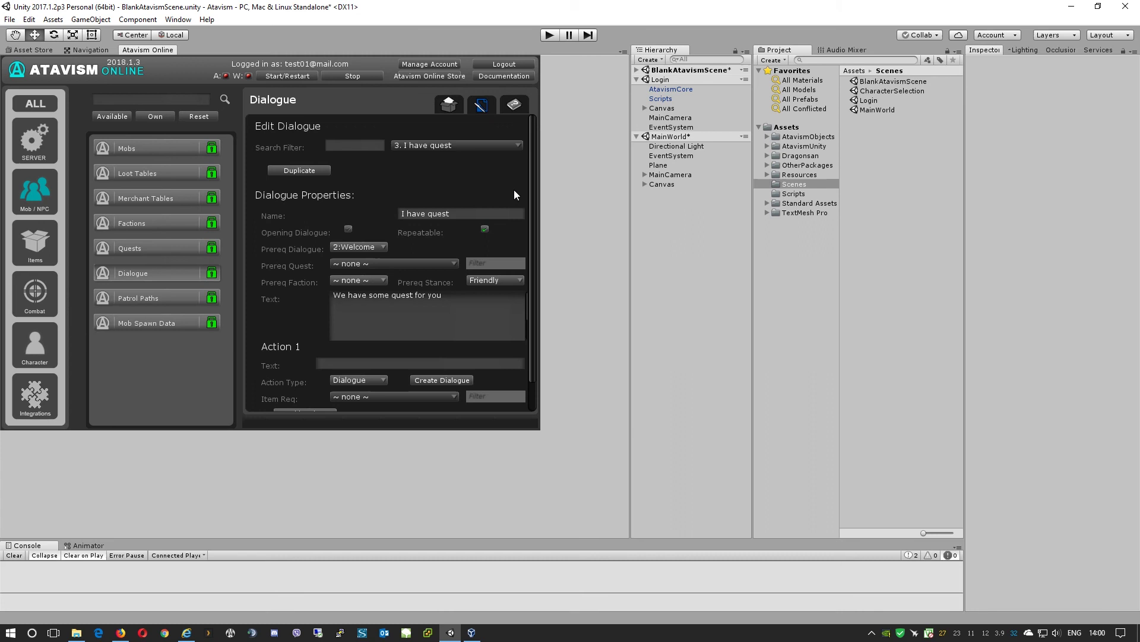